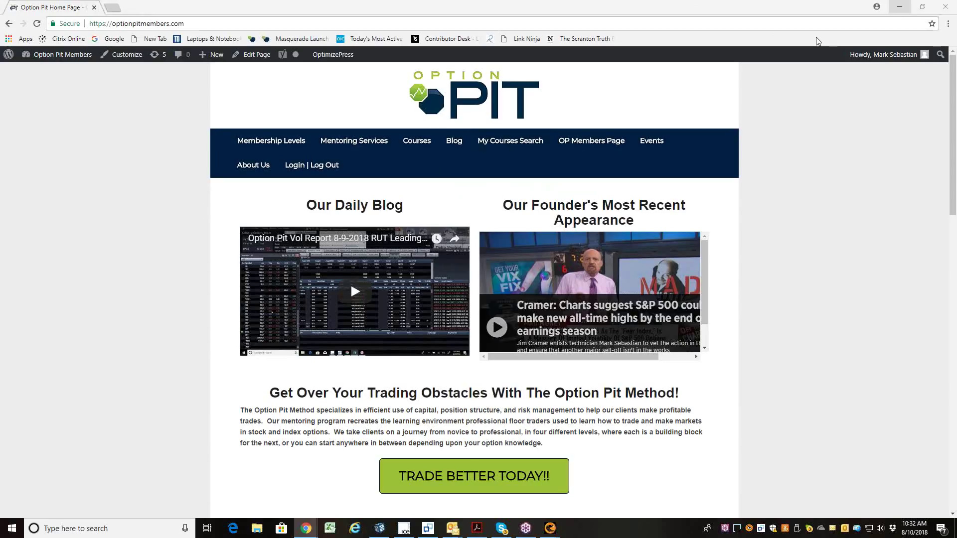
# Minimize the Option Pit Members browser window to reveal TradeHawk's BAC option chain.
pyautogui.click(903, 10)
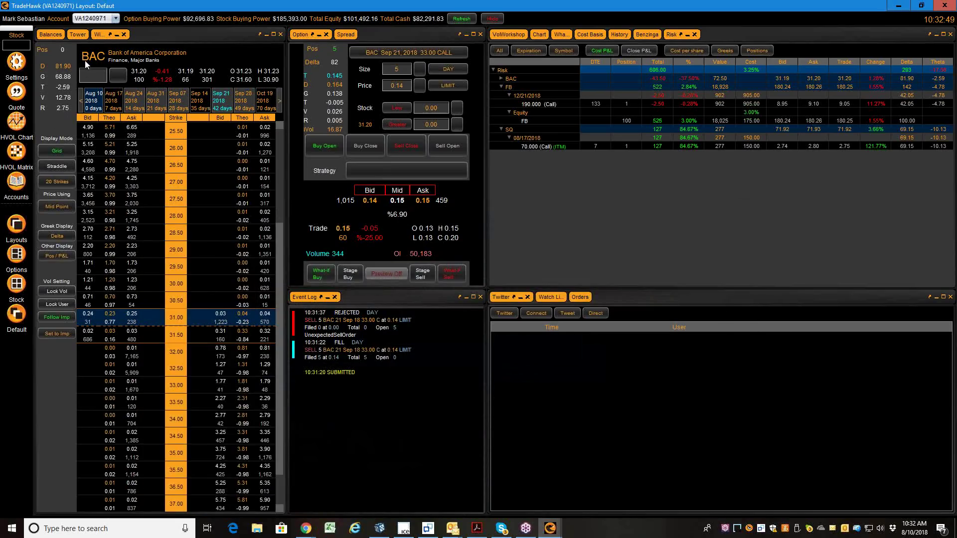
# Load the SPY, VIX and then TUR option chains by symbol.
pyautogui.click(95, 70)
pyautogui.write('SPY')
pyautogui.press('Return')
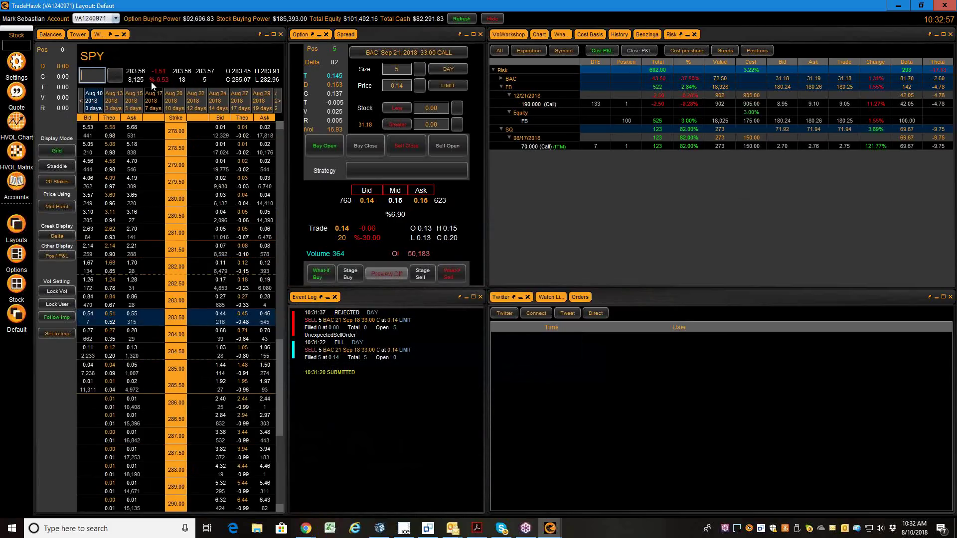
pyautogui.write('Vix')
pyautogui.press('Return')
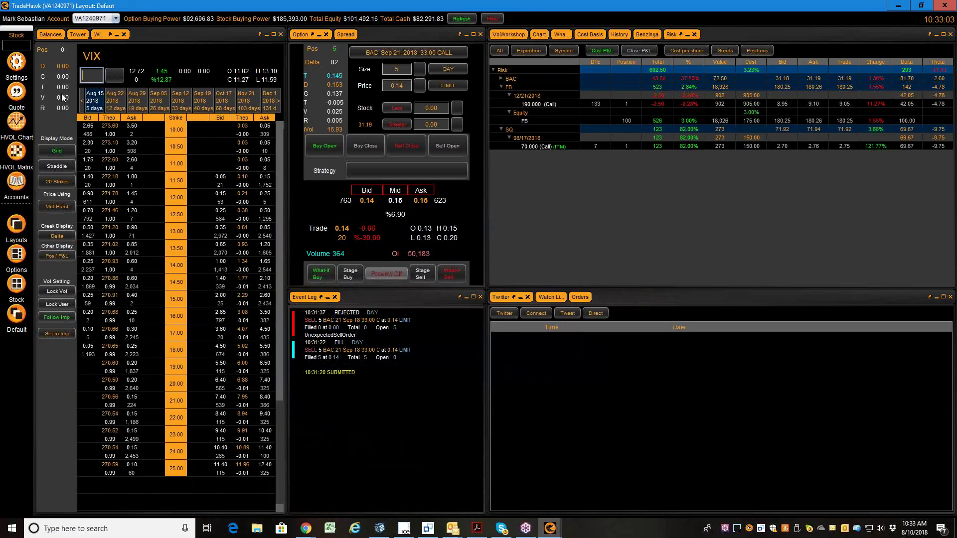
pyautogui.write('tur')
pyautogui.press('Return')
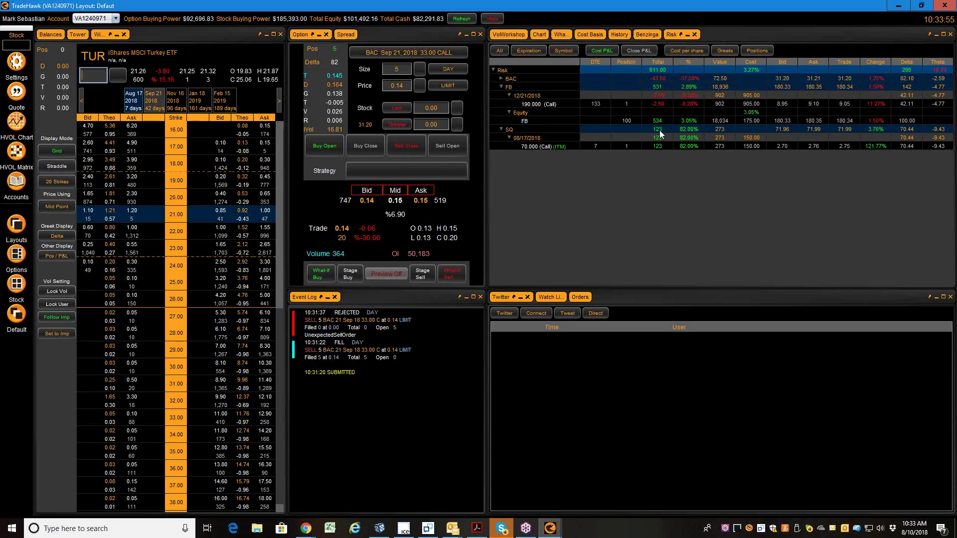
# Sell to close the one-lot SQ Aug 17 70.00 call at 2.70.
pyautogui.click(781, 146)
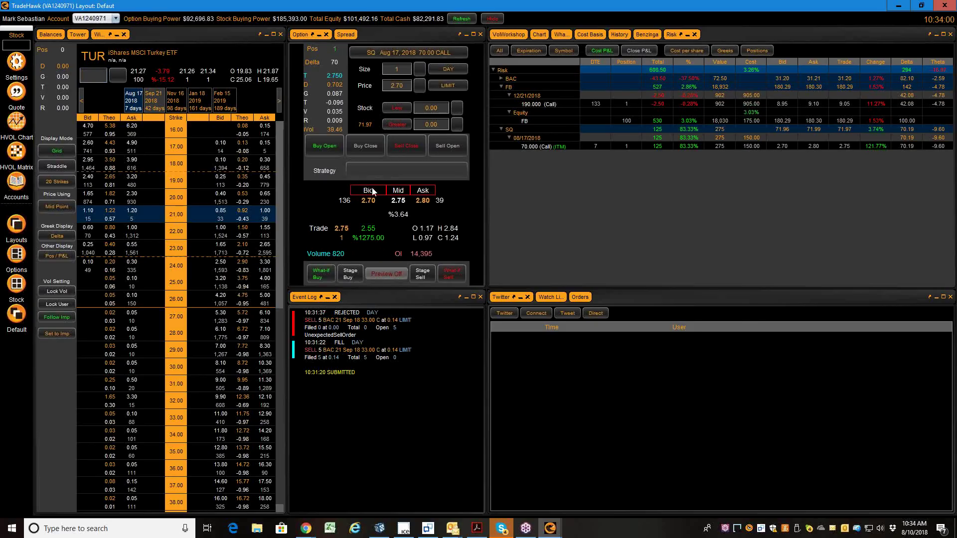
pyautogui.click(409, 145)
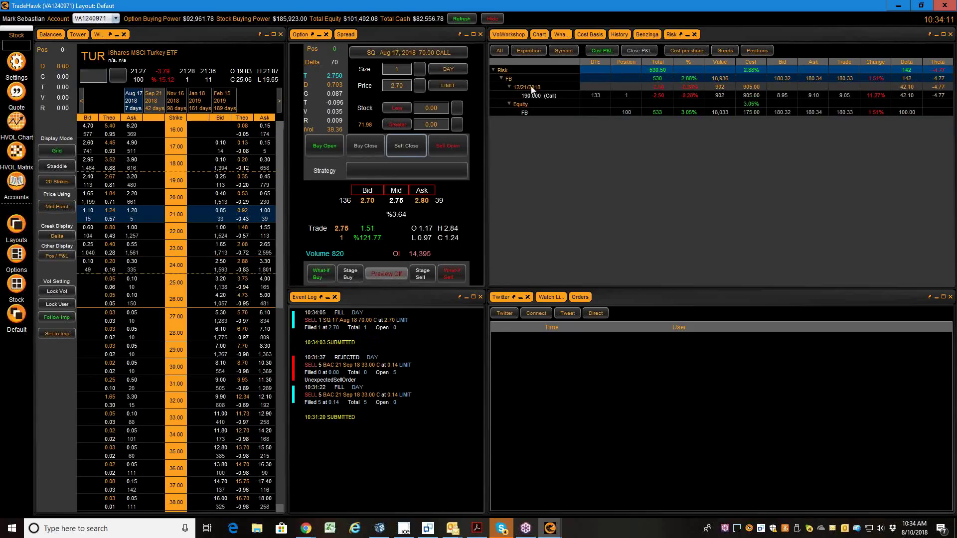
pyautogui.click(93, 78)
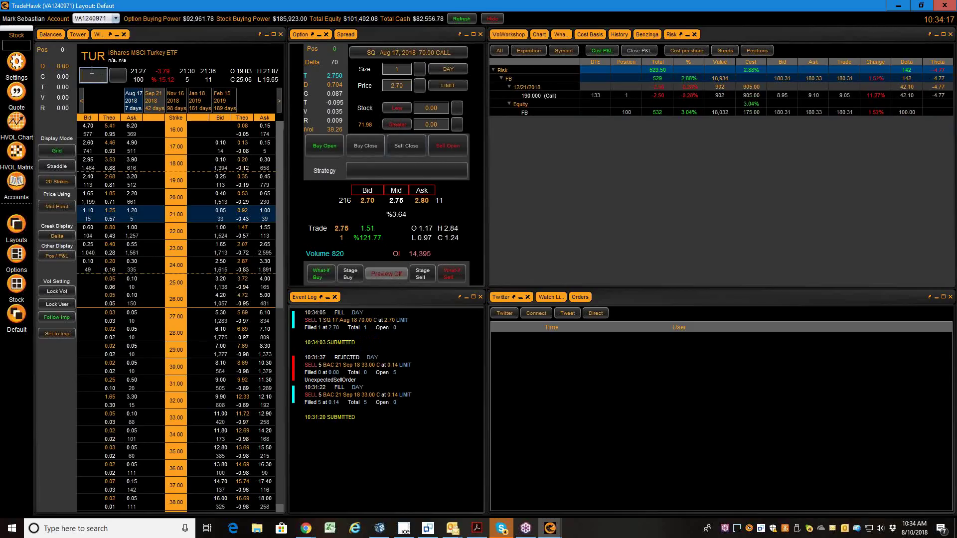
# Load the MSFT, INTC and SQ option chains, finishing on the AMD chain.
pyautogui.write('msft')
pyautogui.press('Return')
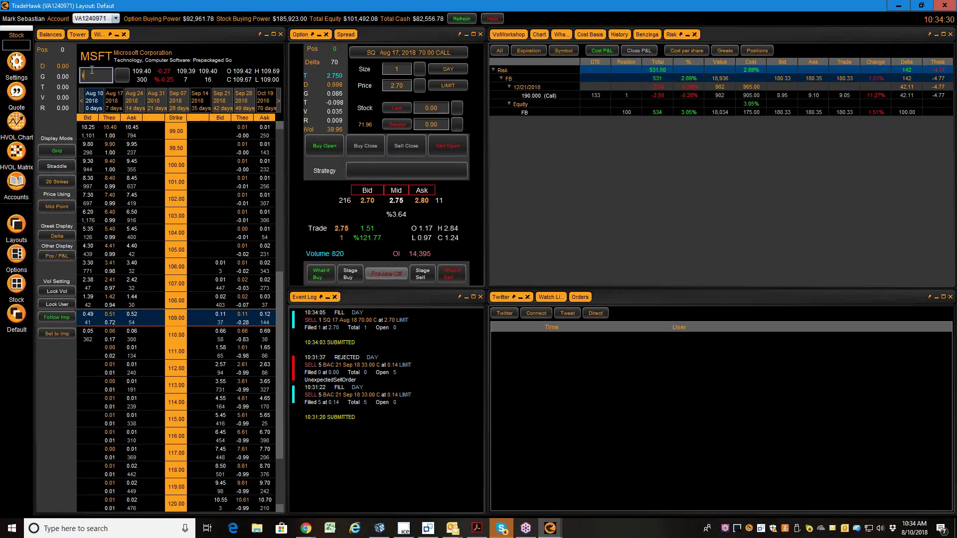
pyautogui.write('ntc')
pyautogui.press('Return')
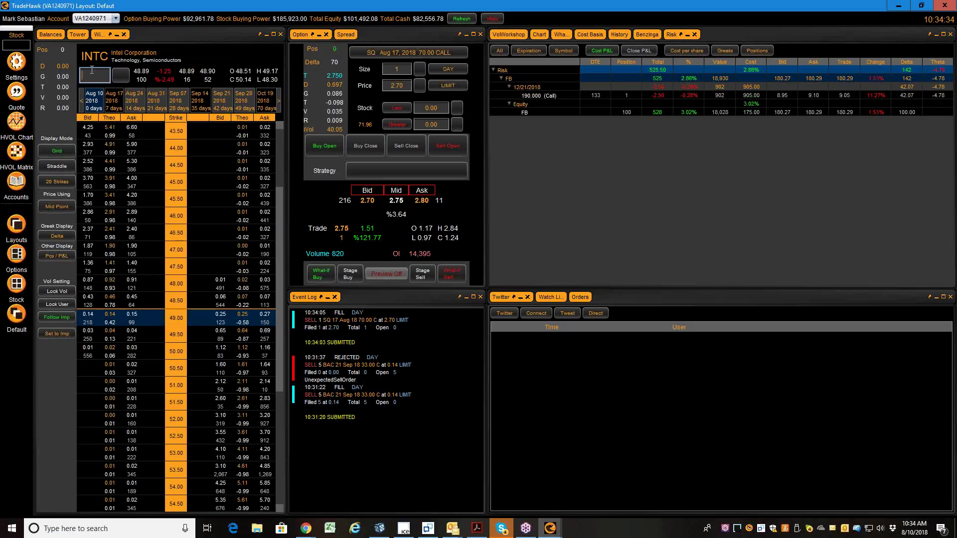
pyautogui.write('sq')
pyautogui.press('Return')
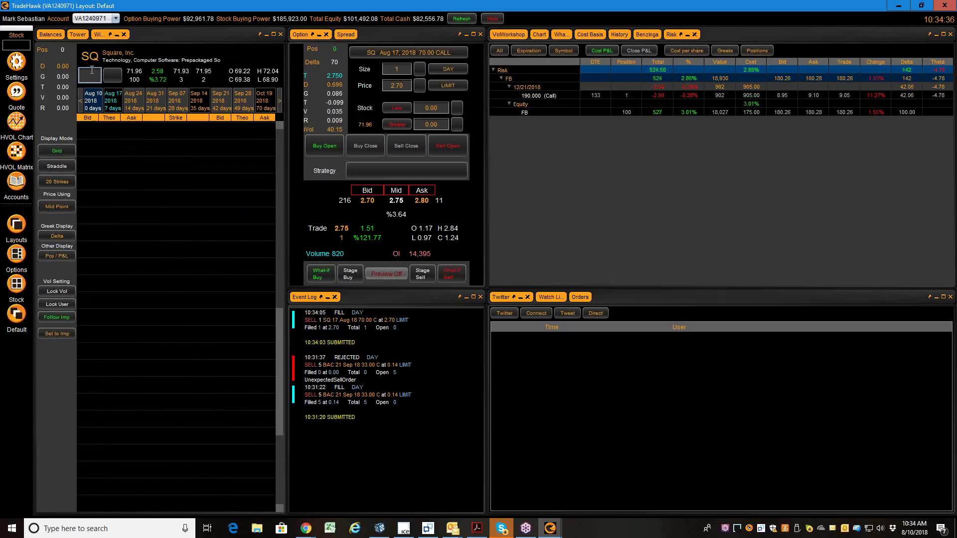
pyautogui.write('amd')
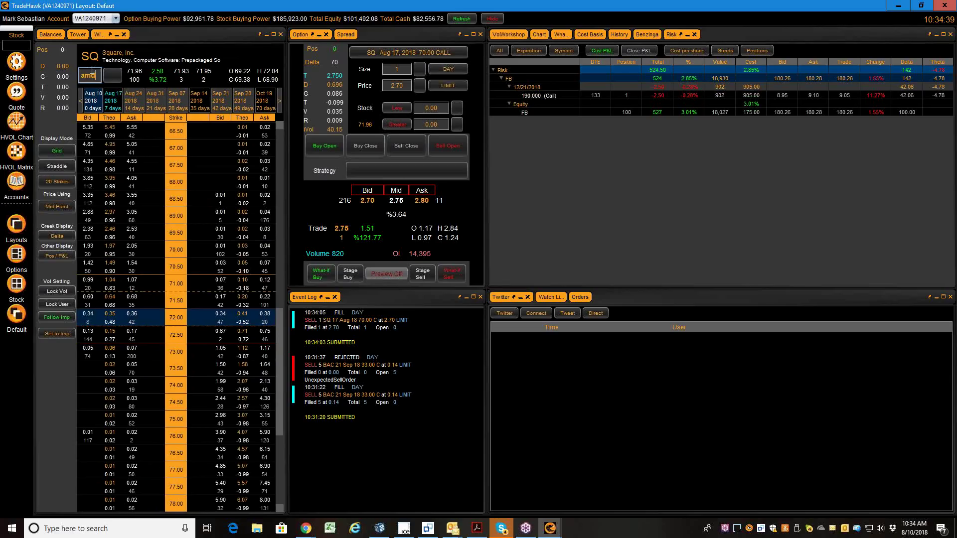
pyautogui.press('Return')
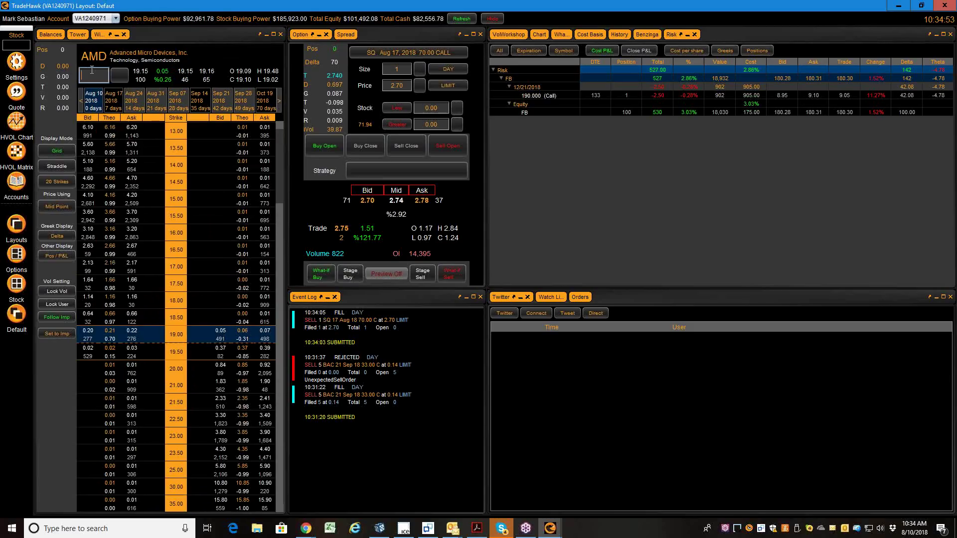
# Dismiss the Start menu and show the AMD options expiring Sep 14 2018.
pyautogui.press('super')
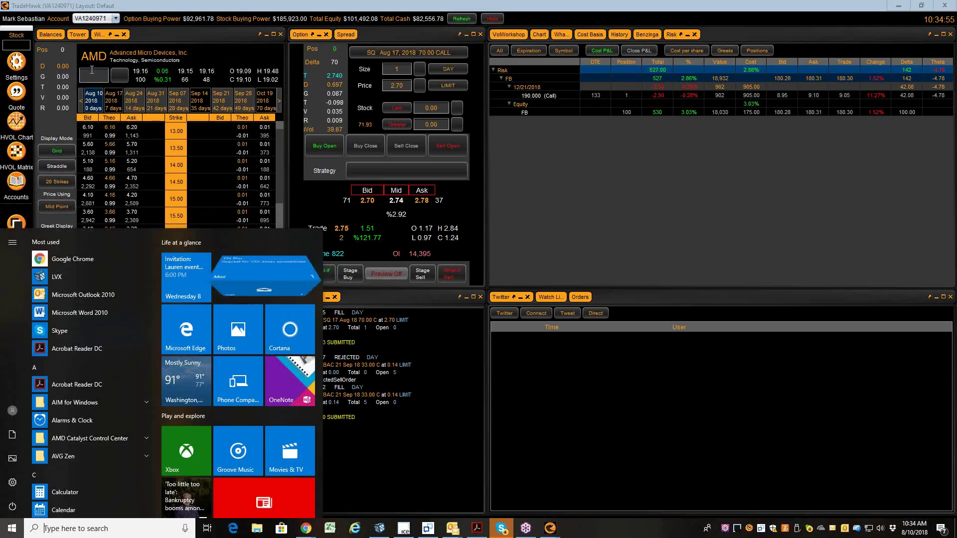
pyautogui.press('Escape')
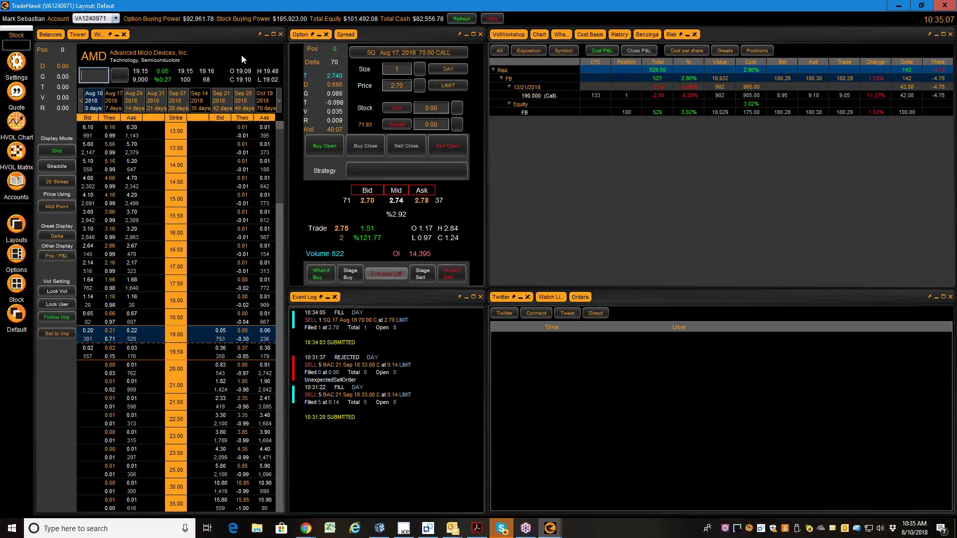
pyautogui.click(199, 102)
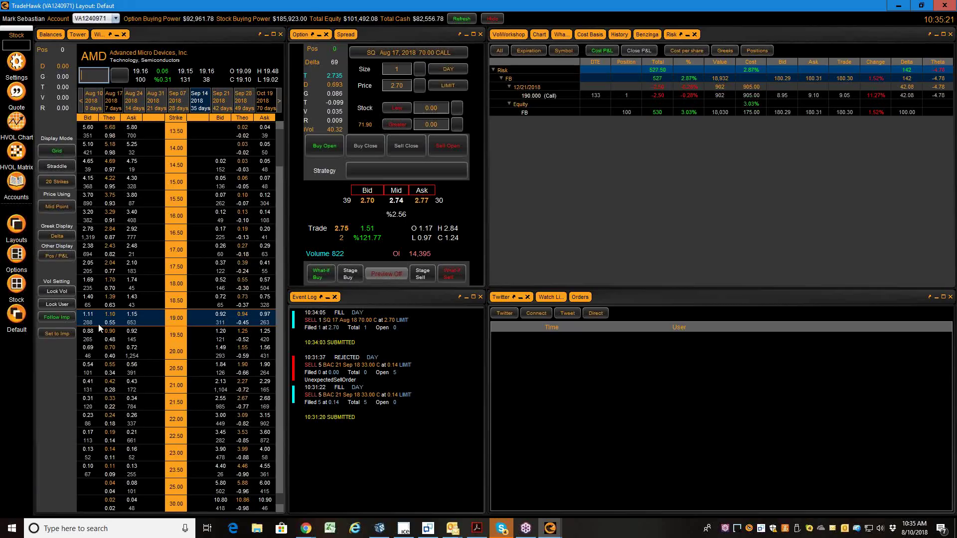
# Load the AMD Sep 14 19.50 call into the ticket with a 0.91 limit price.
pyautogui.click(133, 334)
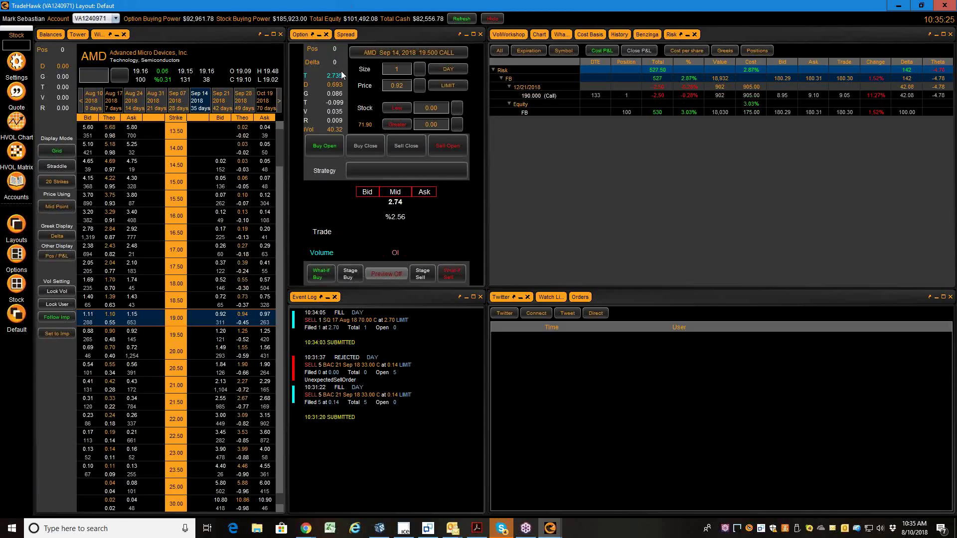
pyautogui.click(397, 86)
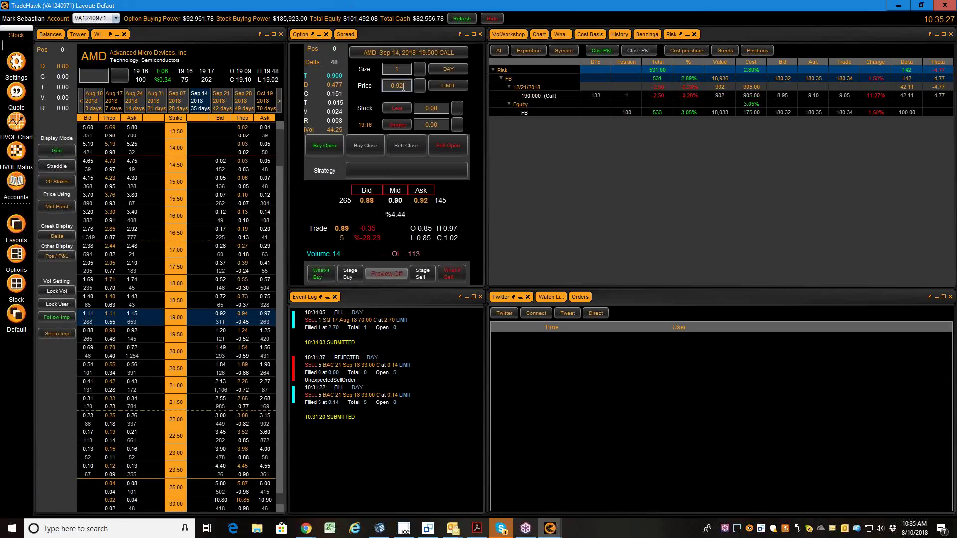
pyautogui.press('BackSpace')
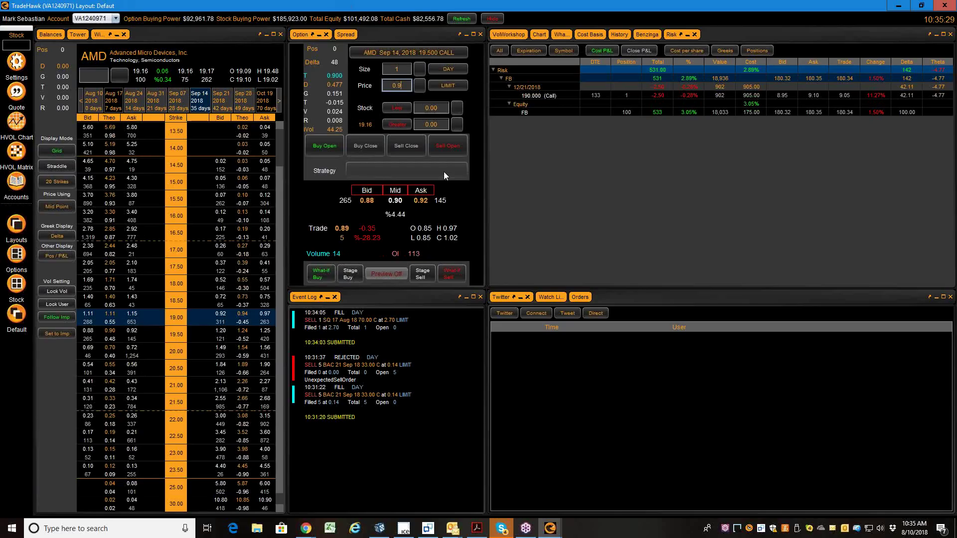
pyautogui.write('1')
# Submit the buy-to-open order, retrying twice as backend errors appear.
pyautogui.click(323, 144)
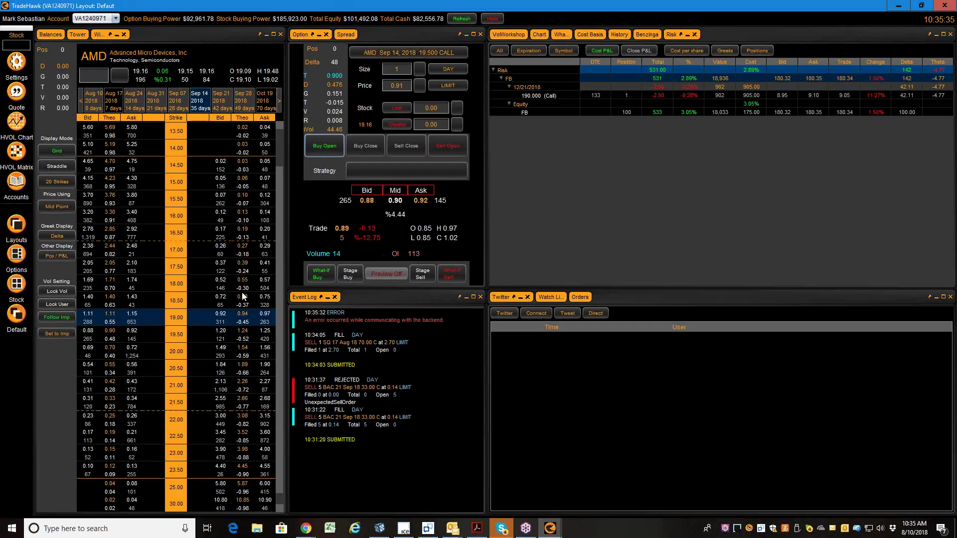
pyautogui.click(329, 146)
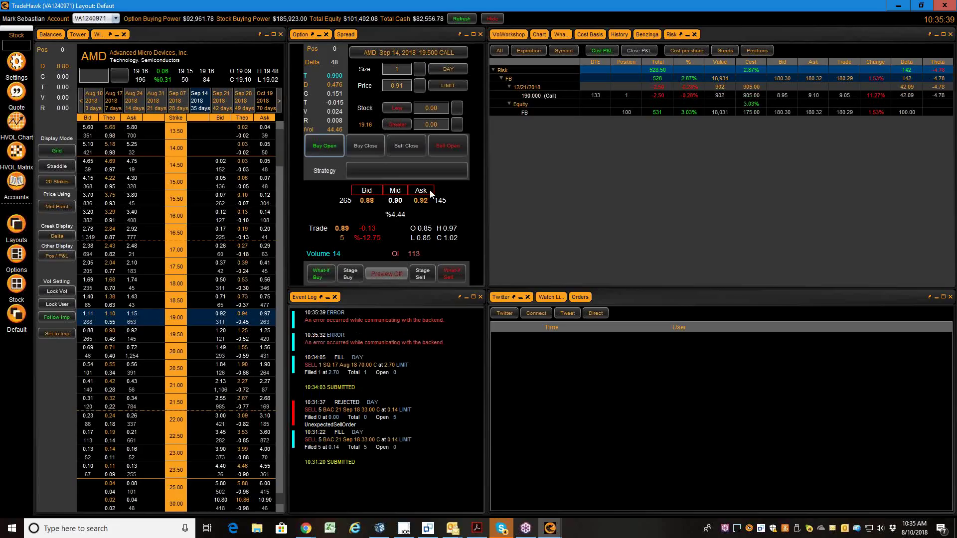
pyautogui.click(324, 149)
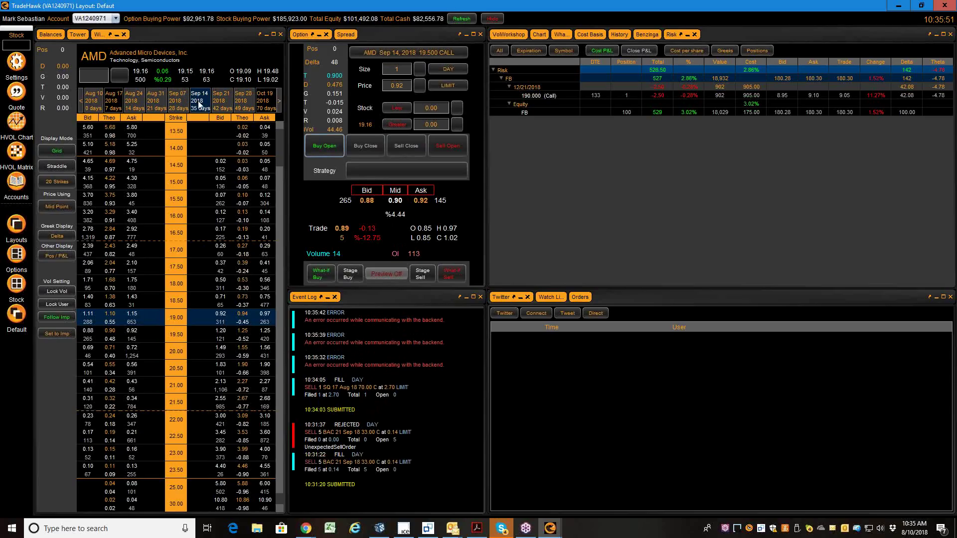
# Switch the expiry to Sep 21 and back to Sep 14, then resubmit the 0.92 buy.
pyautogui.click(221, 101)
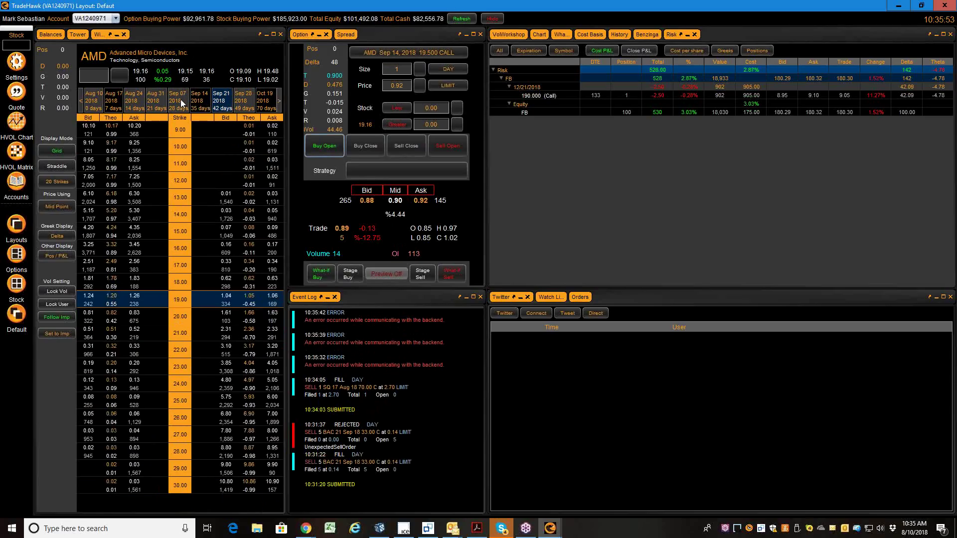
pyautogui.click(200, 101)
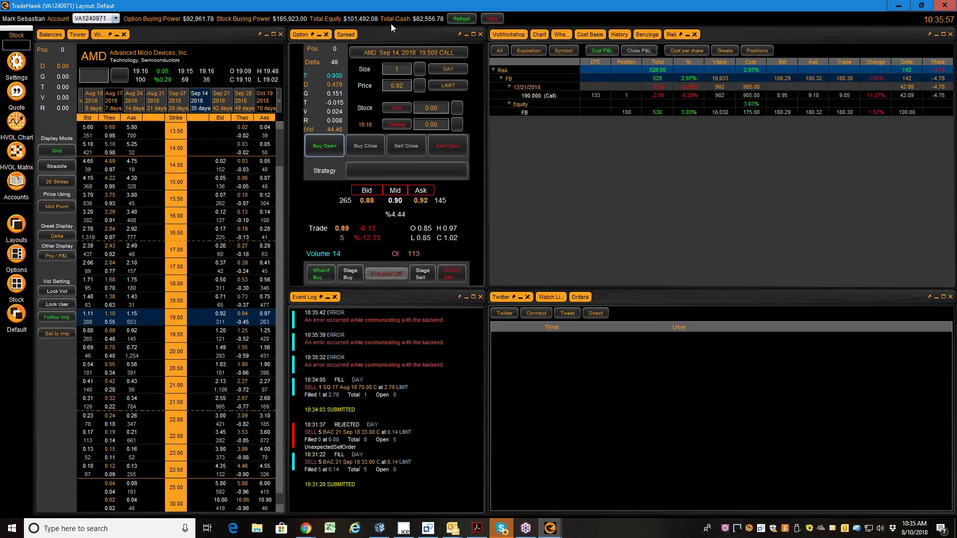
pyautogui.click(324, 146)
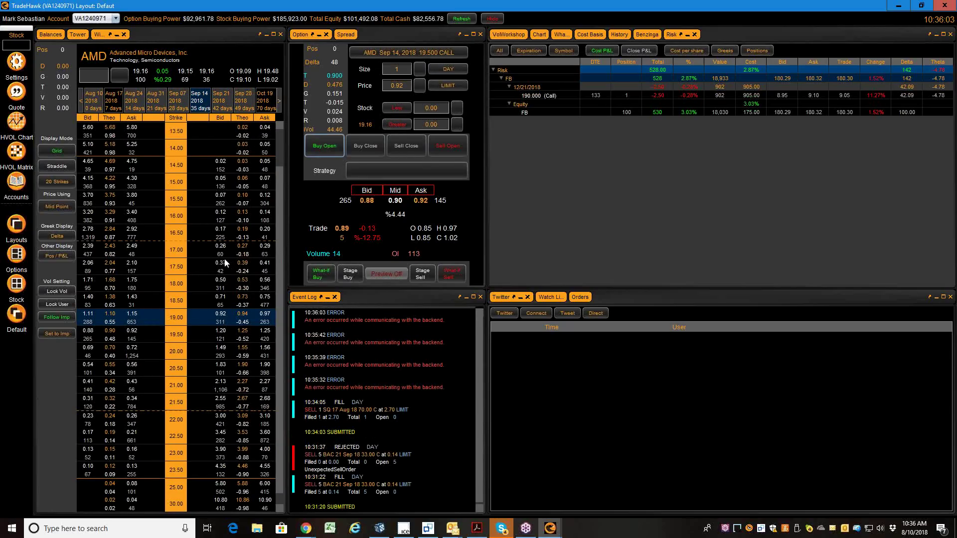